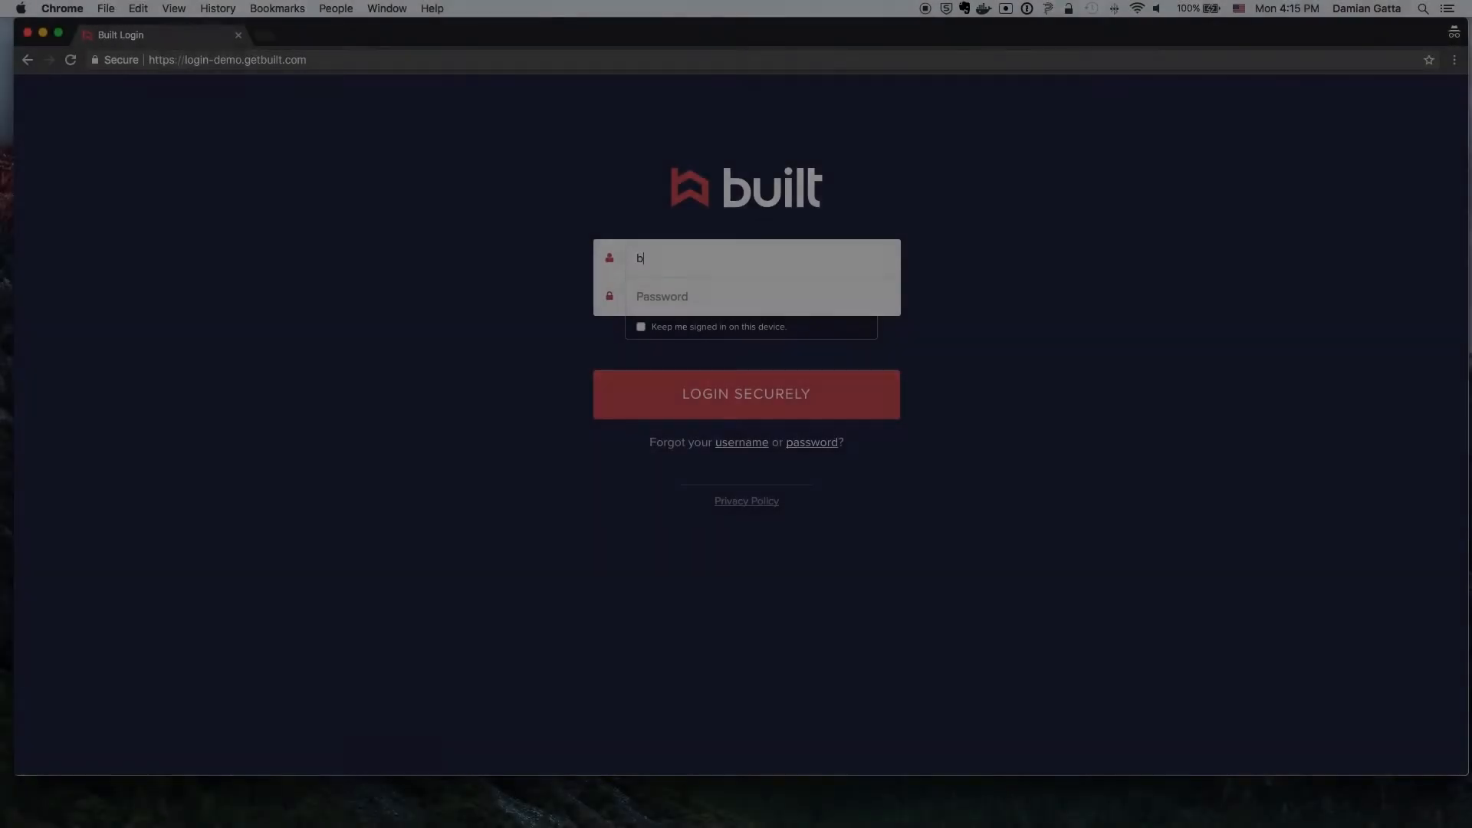
{"action": "type", "text": "uilt.demo.builder"}
Fill the Built login form with the builder demo username and password.
{"action": "key", "text": "Tab"}
{"action": "type", "text": "••••••"}
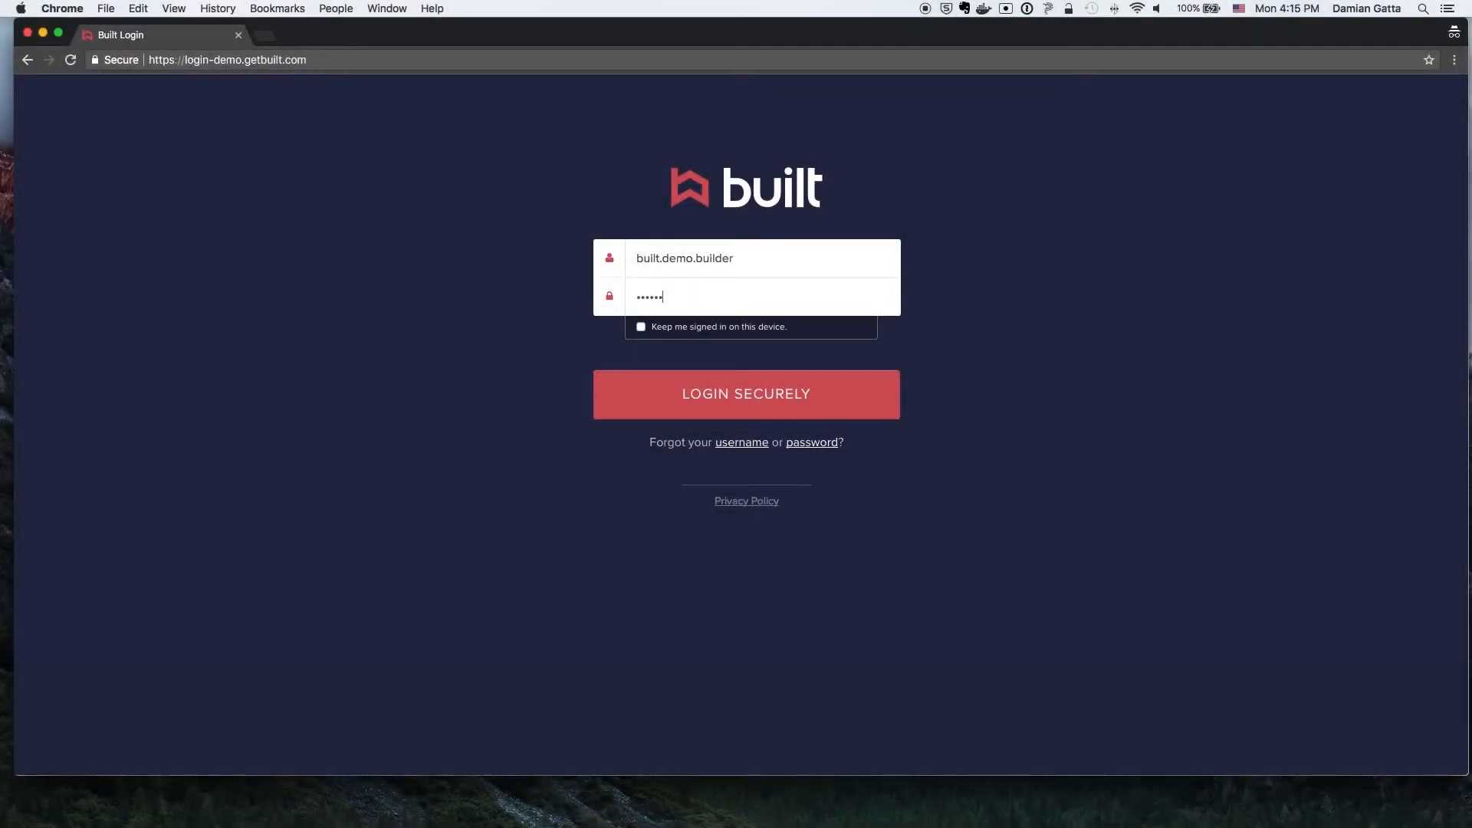
{"action": "type", "text": "••••"}
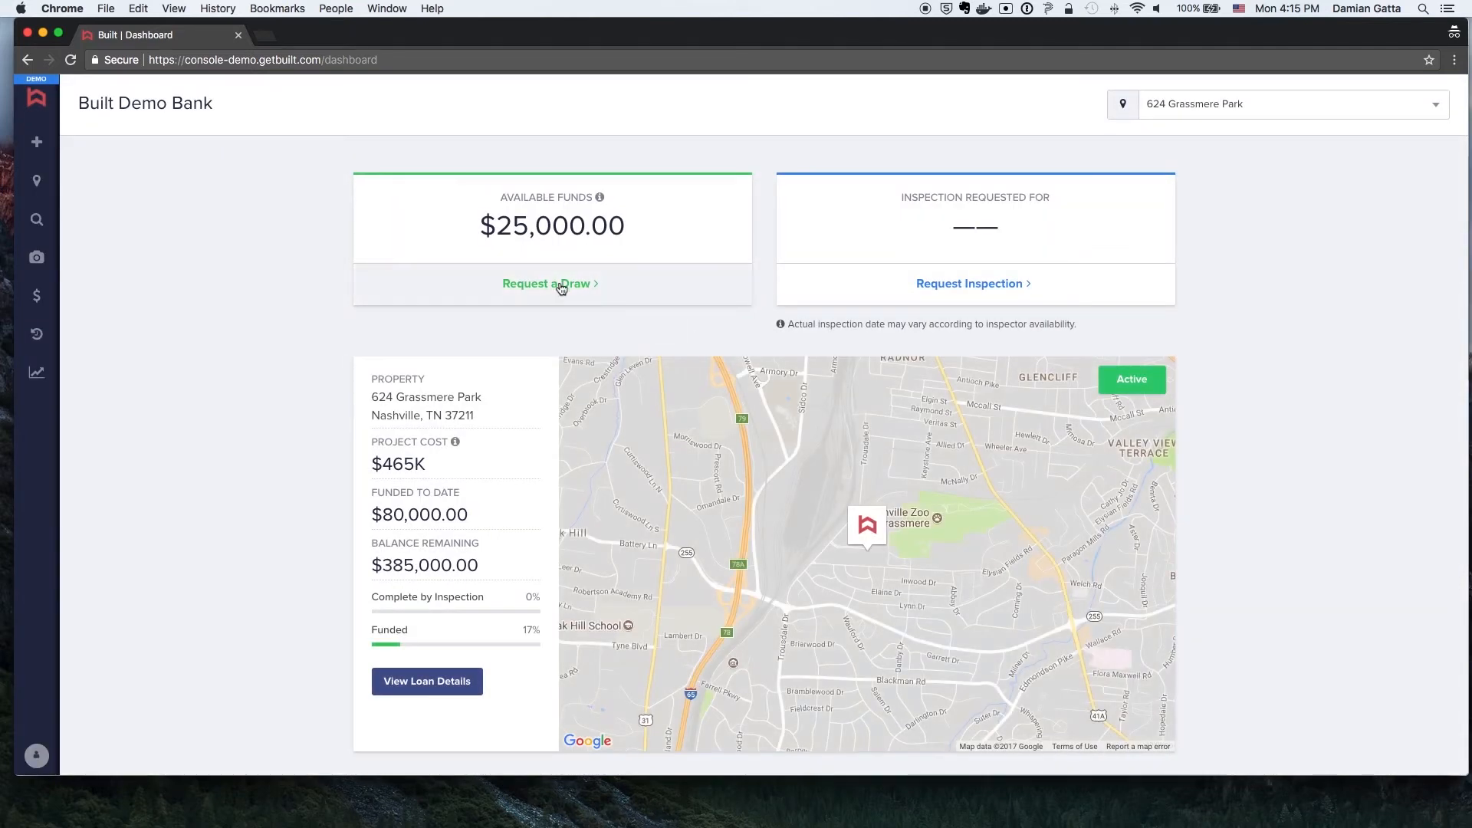
Start a draw request and list the loans available to draw ($151,225.00 available).
{"action": "left_click", "coordinate": [561, 288]}
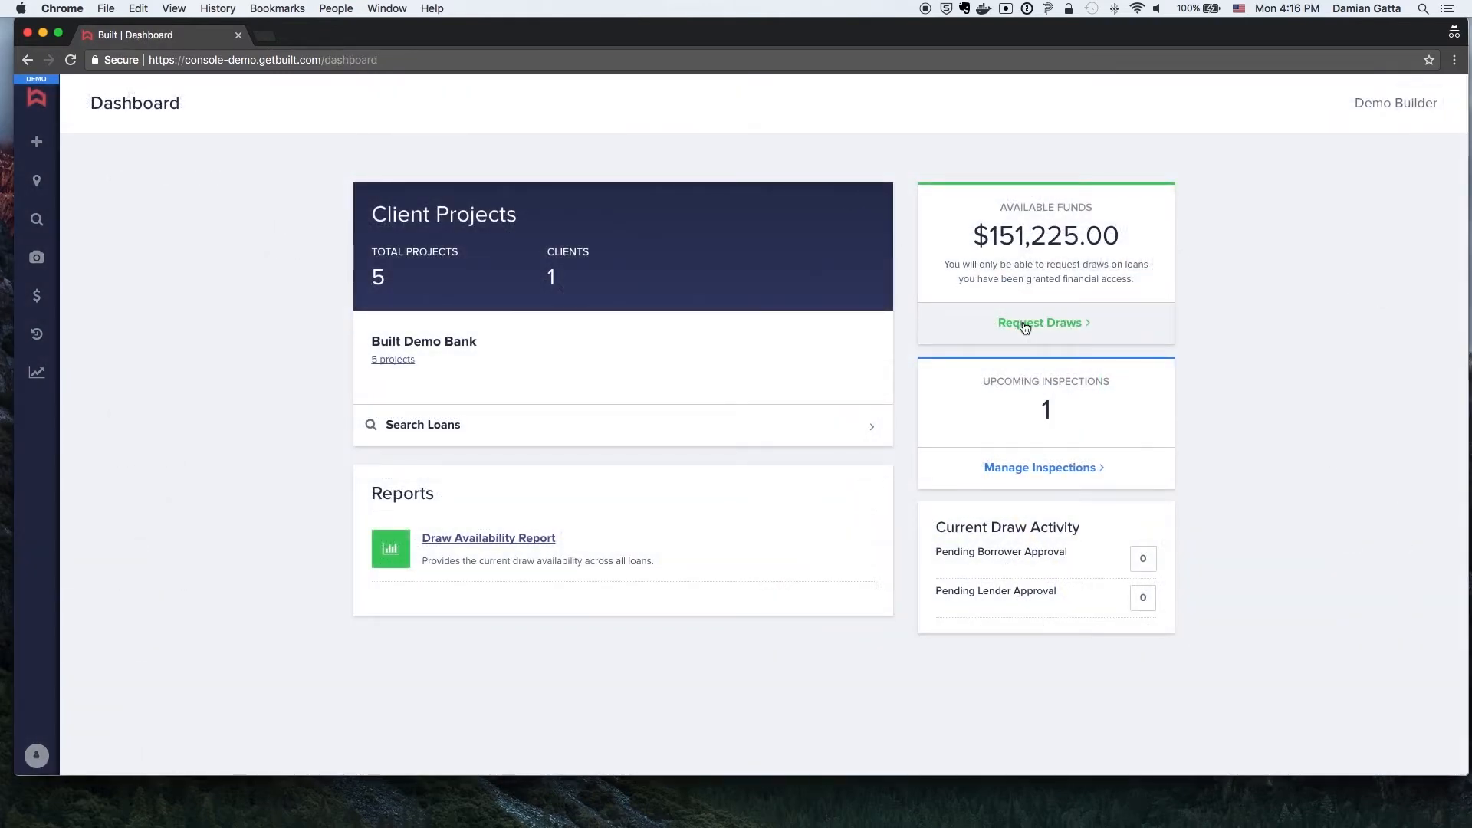
{"action": "left_click", "coordinate": [1047, 332]}
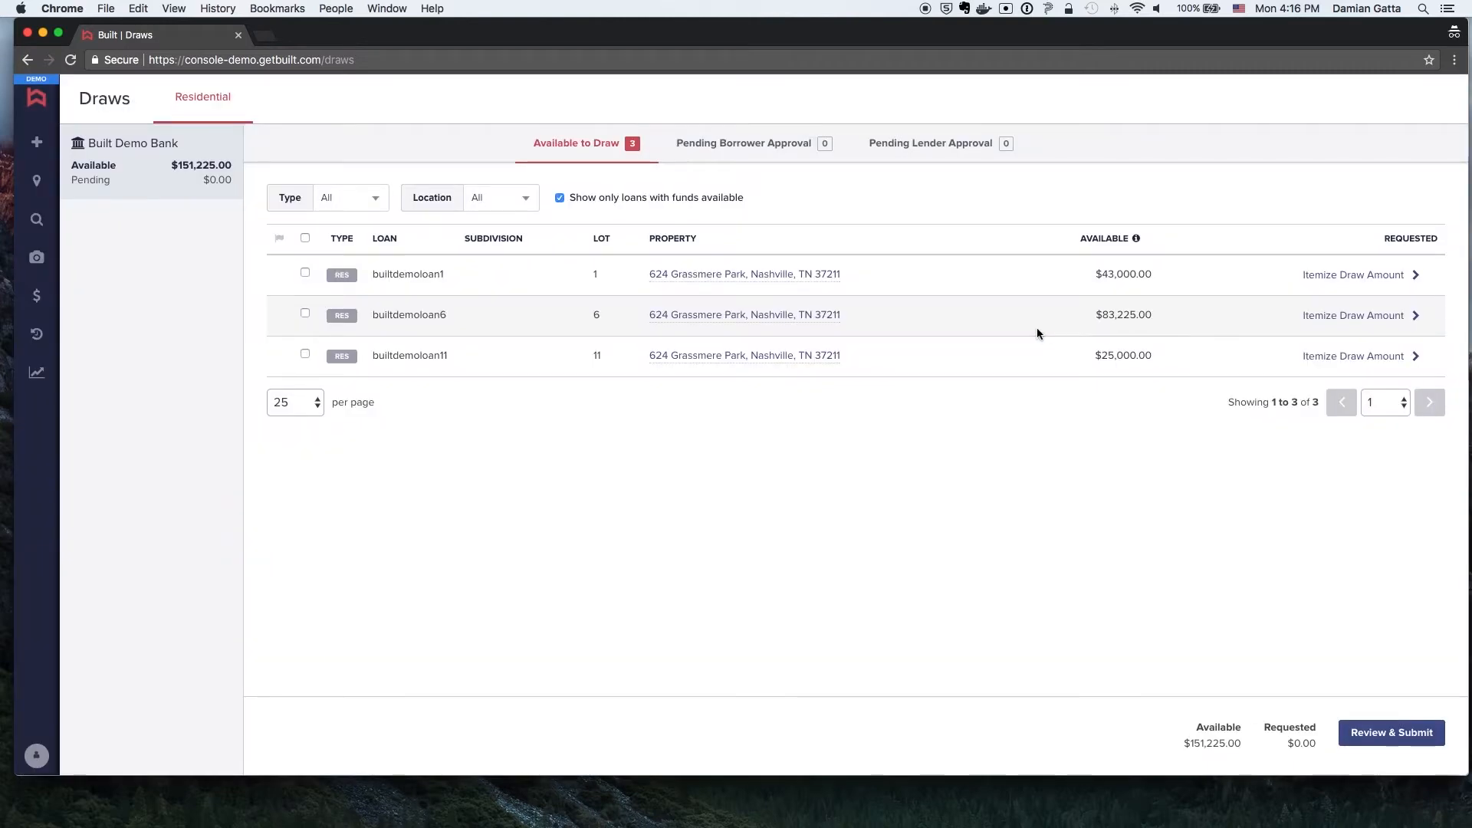
Itemize builtdemoloan11 with 1,800.00 Lot Clearing and 7,200.00 Permits & Fees, then begin attaching an invoice.
{"action": "left_click", "coordinate": [1349, 357]}
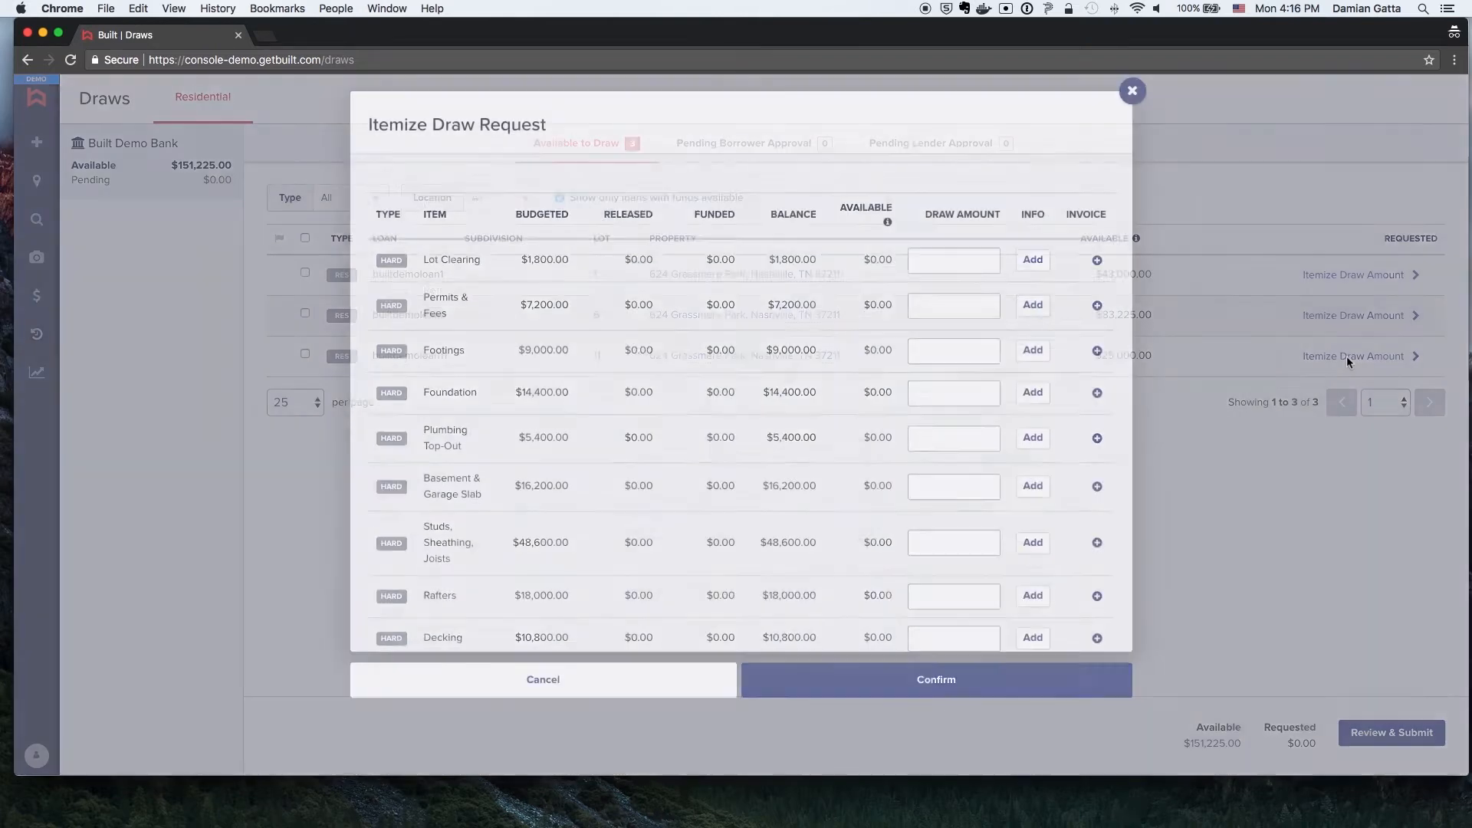
{"action": "left_click", "coordinate": [950, 269]}
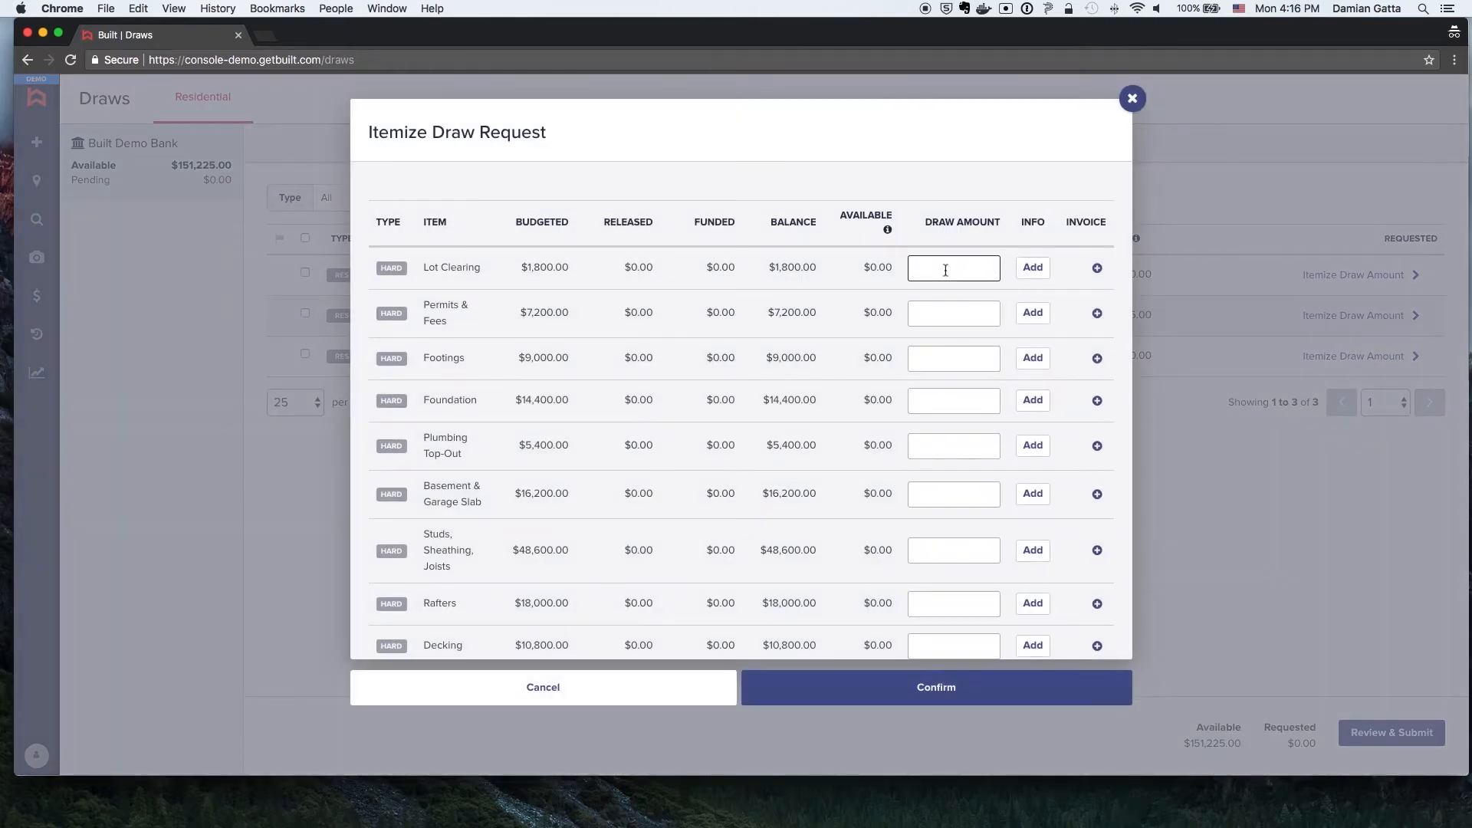
{"action": "type", "text": "1800"}
{"action": "left_click", "coordinate": [954, 311]}
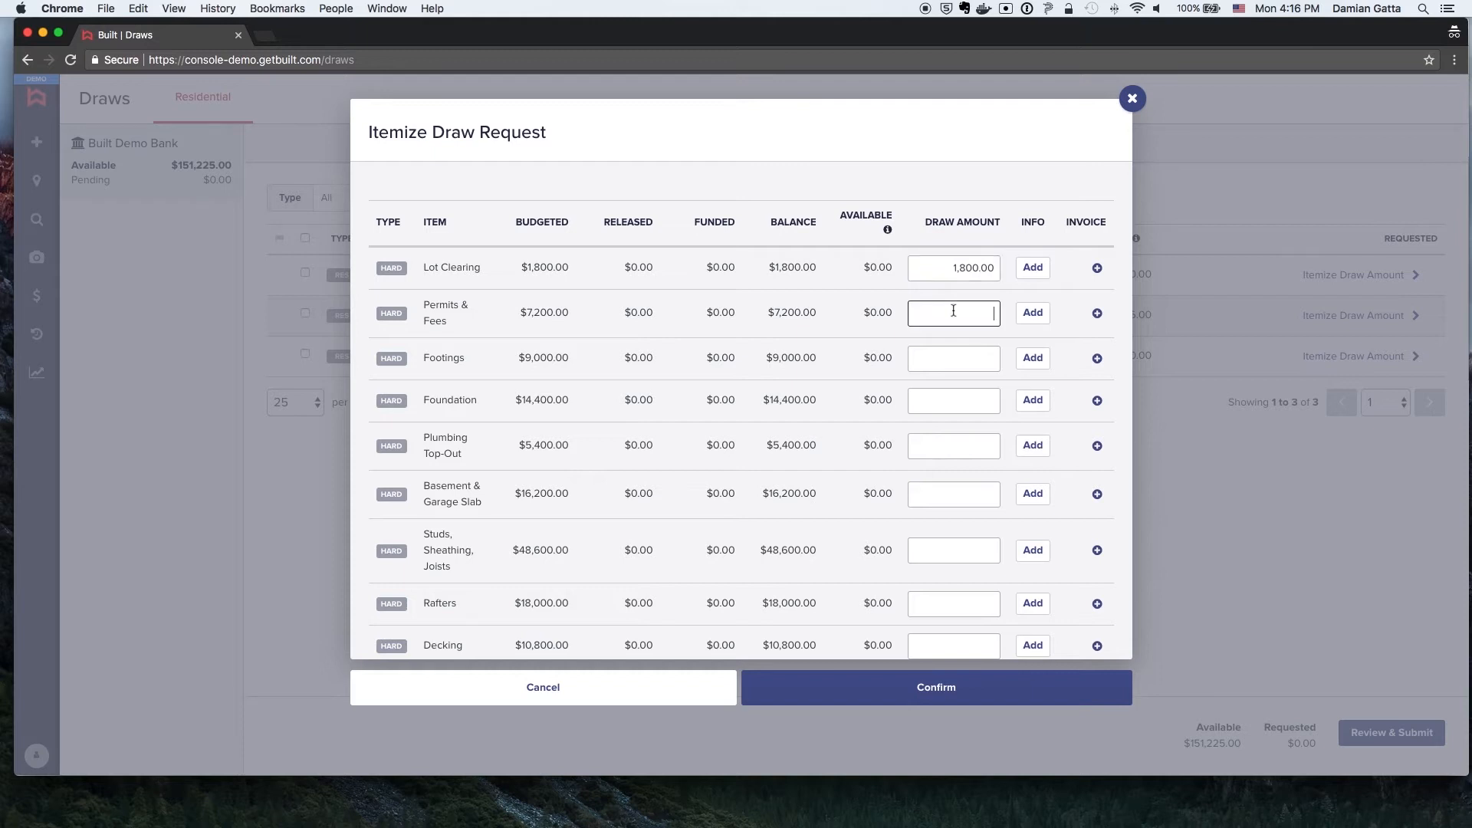
{"action": "type", "text": "7200"}
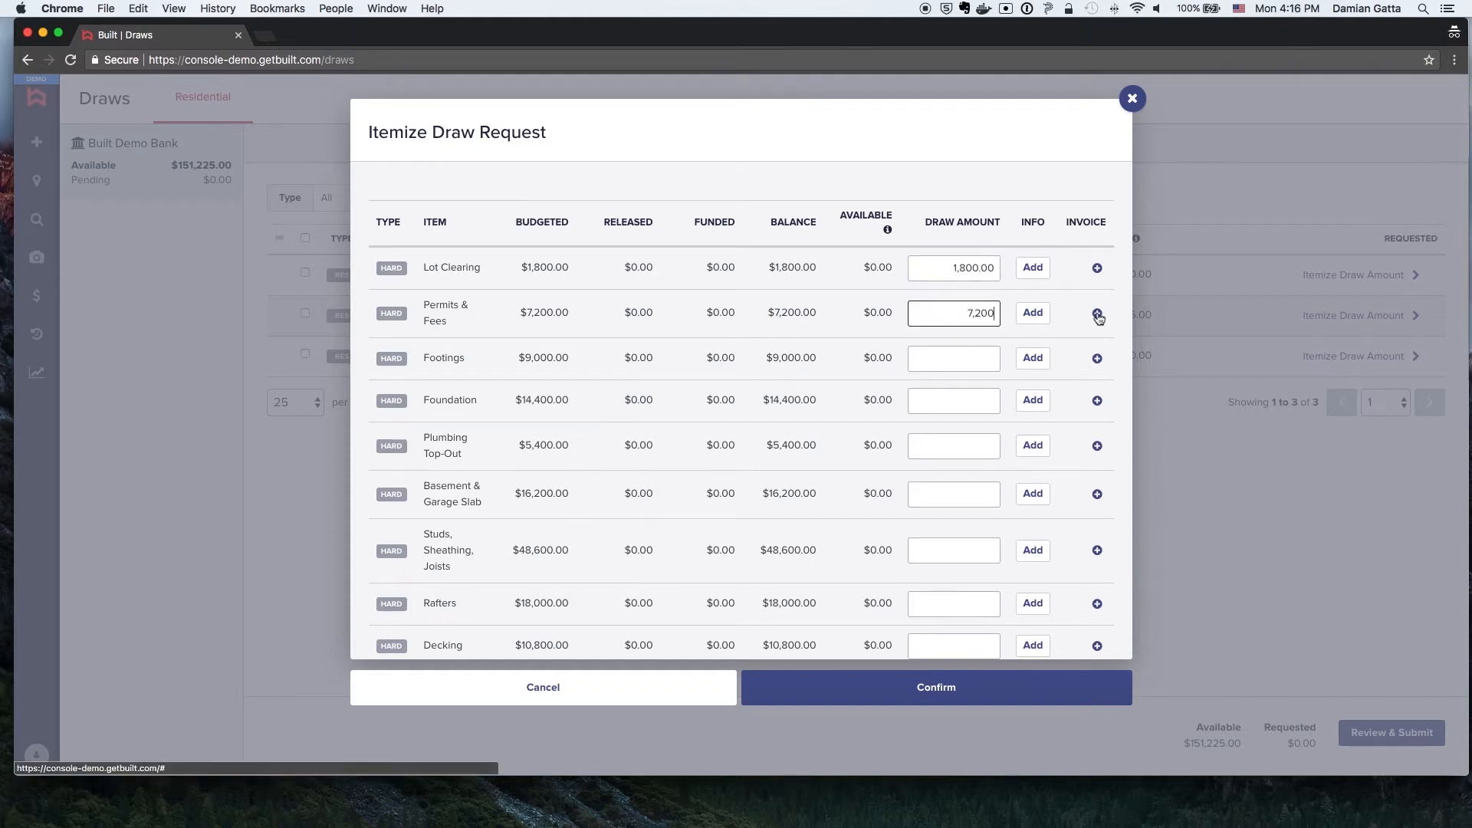
{"action": "left_click", "coordinate": [1097, 313]}
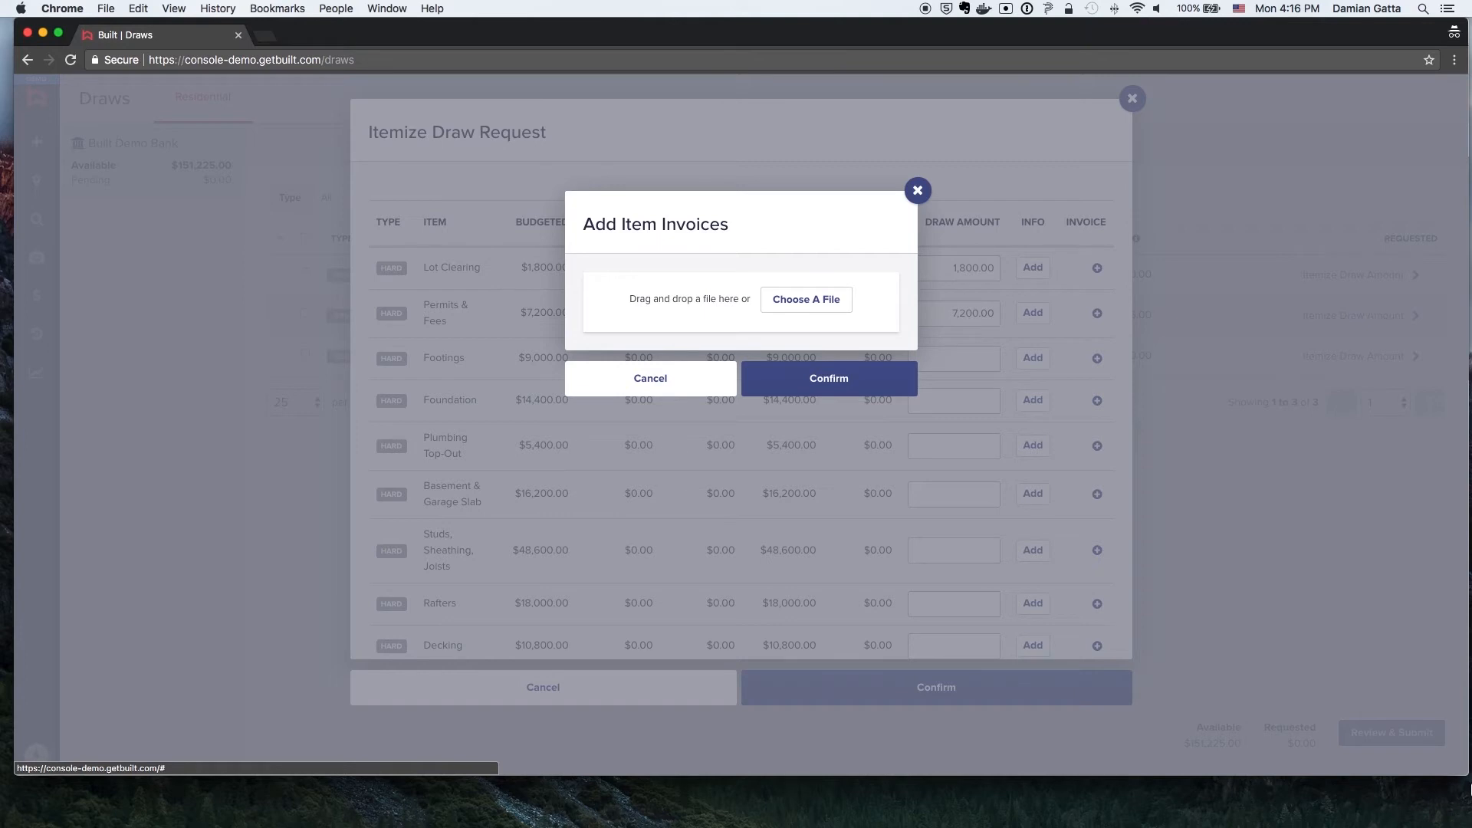
Attach Permits.docx as the Permits & Fees invoice.
{"action": "left_click_drag", "start_coordinate": [1225, 454], "coordinate": [698, 301]}
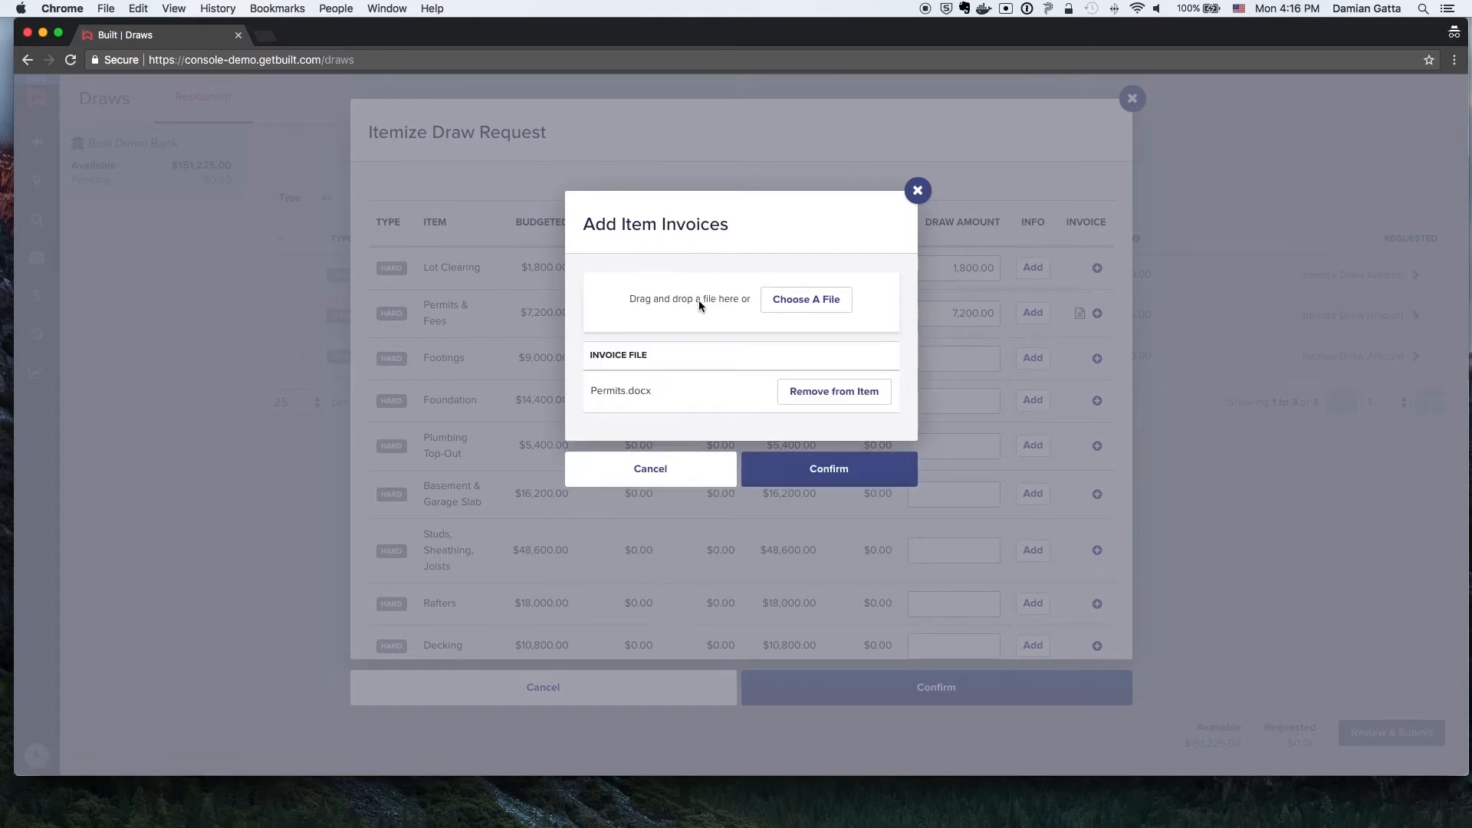
Confirm the invoice and fill Footings, Foundation, Plumbing Top-Out, Basement & Garage Slab and Studs amounts to total $54,000.00.
{"action": "left_click", "coordinate": [786, 473]}
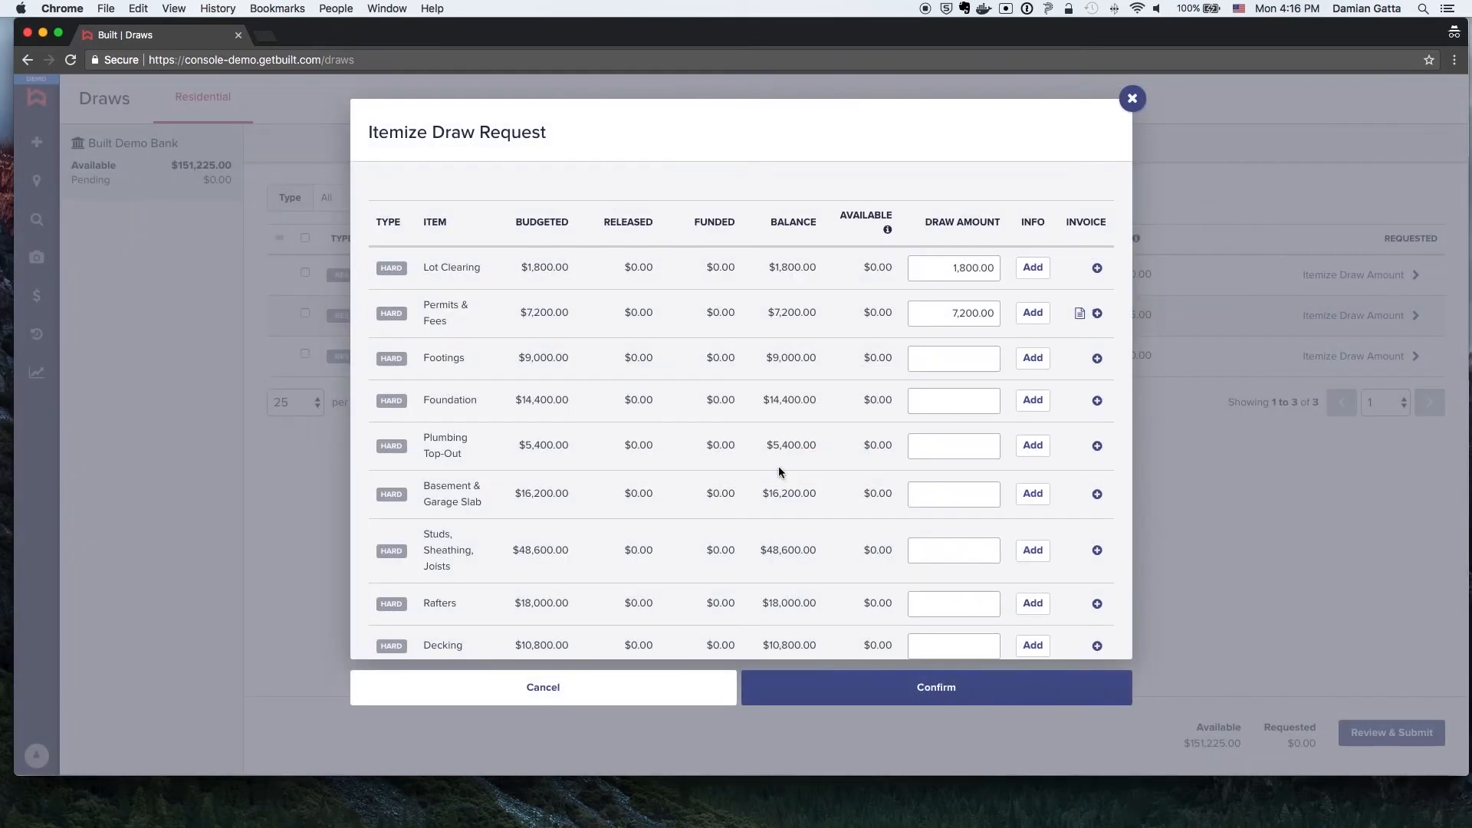
{"action": "left_click", "coordinate": [949, 359]}
{"action": "type", "text": "9000"}
{"action": "left_click", "coordinate": [927, 401]}
{"action": "type", "text": "4400"}
{"action": "left_click", "coordinate": [950, 448]}
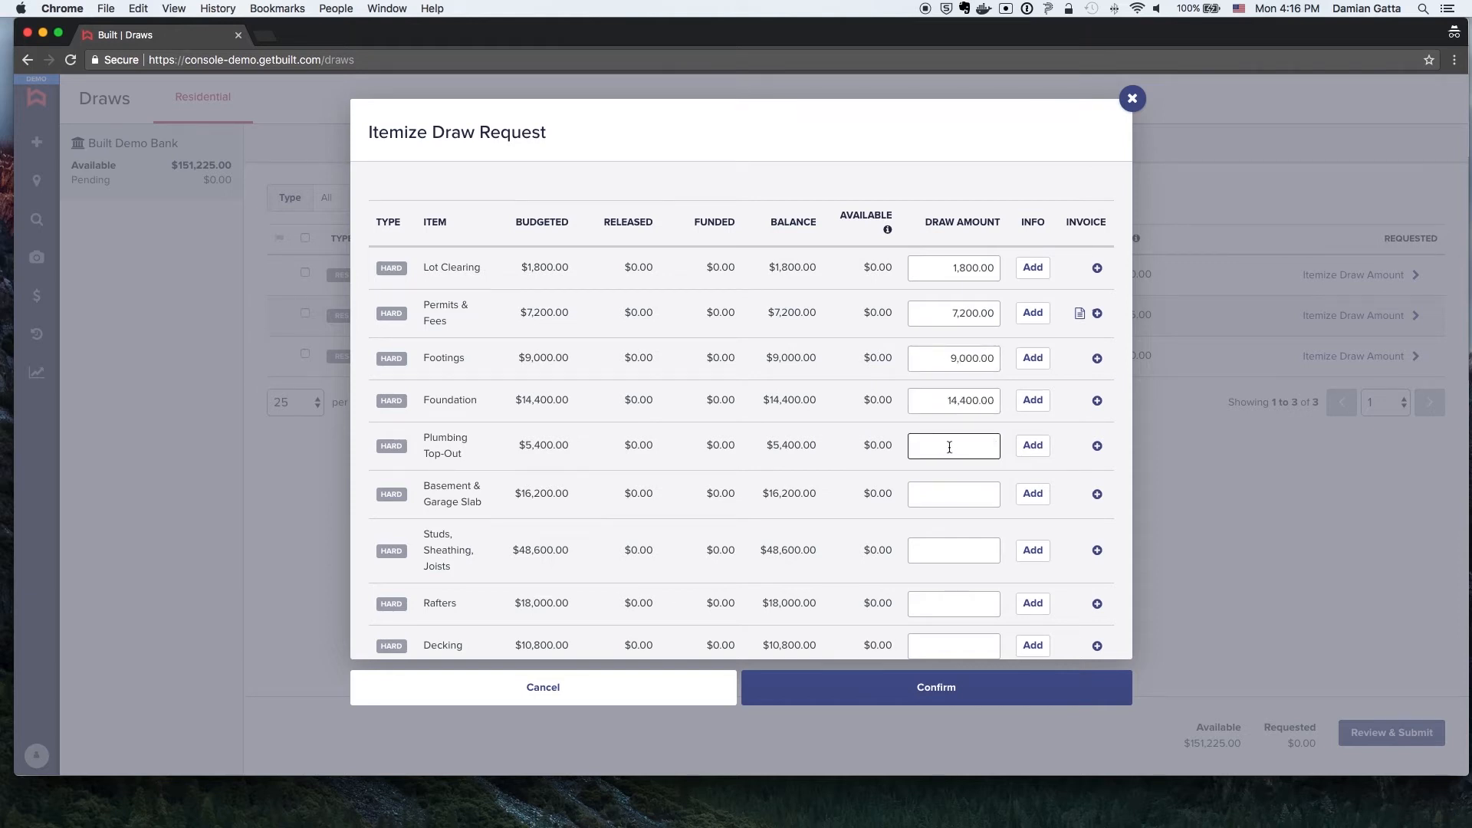
{"action": "type", "text": "5400"}
{"action": "left_click", "coordinate": [948, 494]}
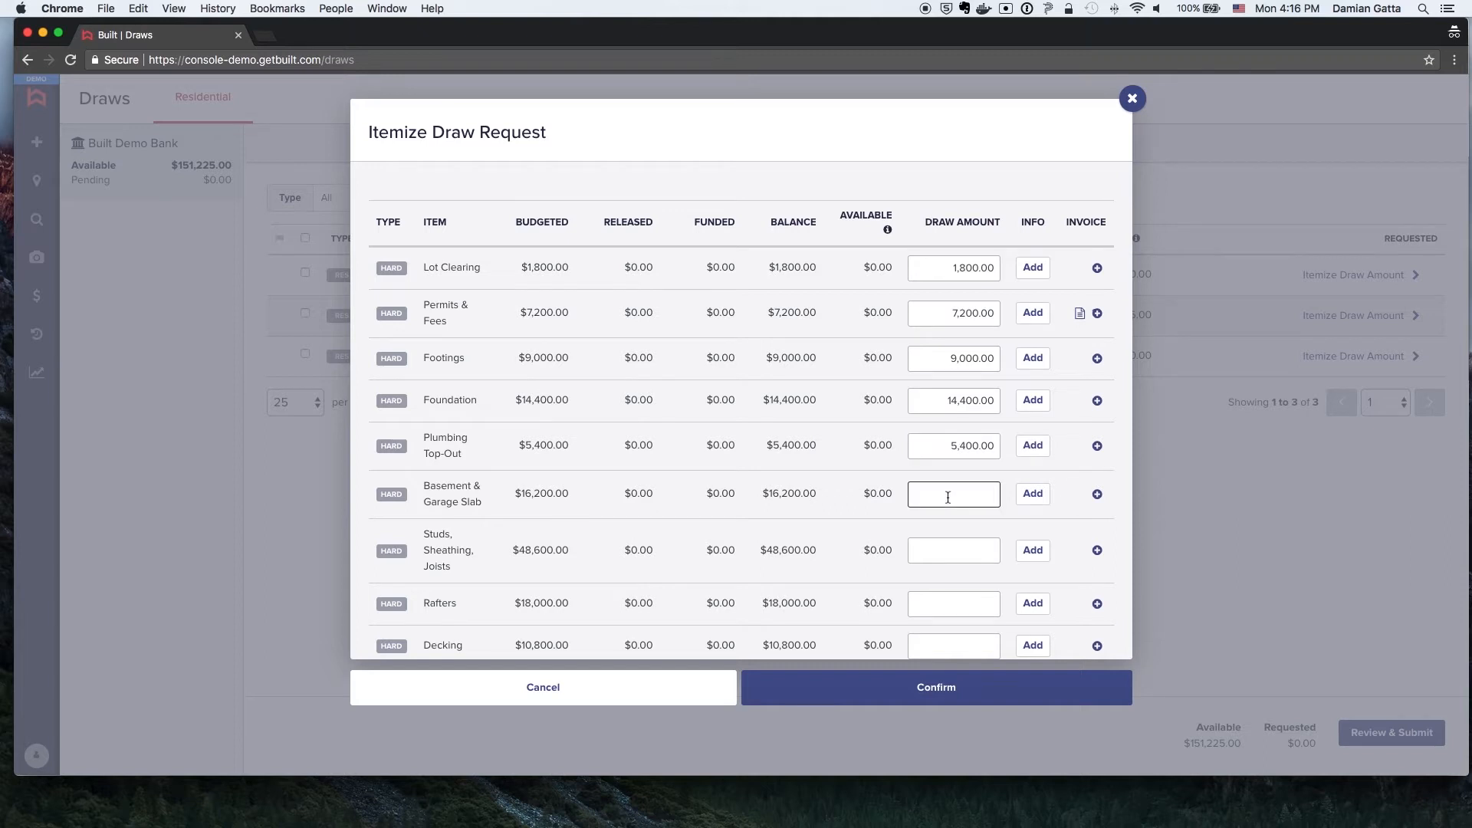
{"action": "type", "text": "6200"}
{"action": "left_click", "coordinate": [946, 546]}
{"action": "scroll", "coordinate": [936, 530], "scroll_direction": "down", "scroll_amount": 10}
{"action": "scroll", "coordinate": [936, 530], "scroll_direction": "down", "scroll_amount": 5}
{"action": "scroll", "coordinate": [935, 530], "scroll_direction": "down", "scroll_amount": 5}
{"action": "scroll", "coordinate": [936, 529], "scroll_direction": "down", "scroll_amount": 4}
{"action": "scroll", "coordinate": [935, 529], "scroll_direction": "down", "scroll_amount": 4}
{"action": "scroll", "coordinate": [935, 530], "scroll_direction": "down", "scroll_amount": 3}
{"action": "scroll", "coordinate": [935, 530], "scroll_direction": "down", "scroll_amount": 4}
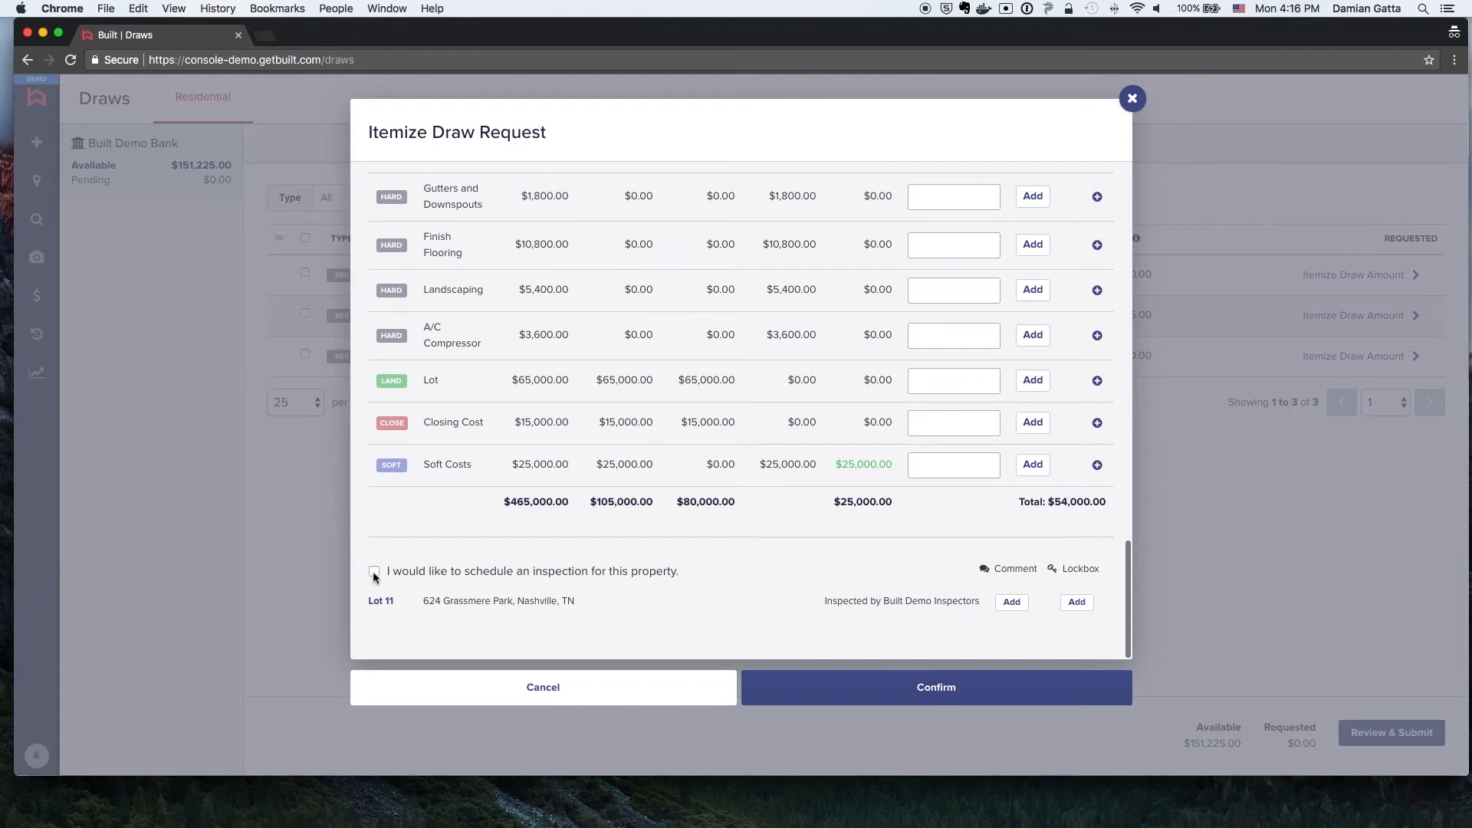
Request an inspection for the property.
{"action": "left_click", "coordinate": [374, 572]}
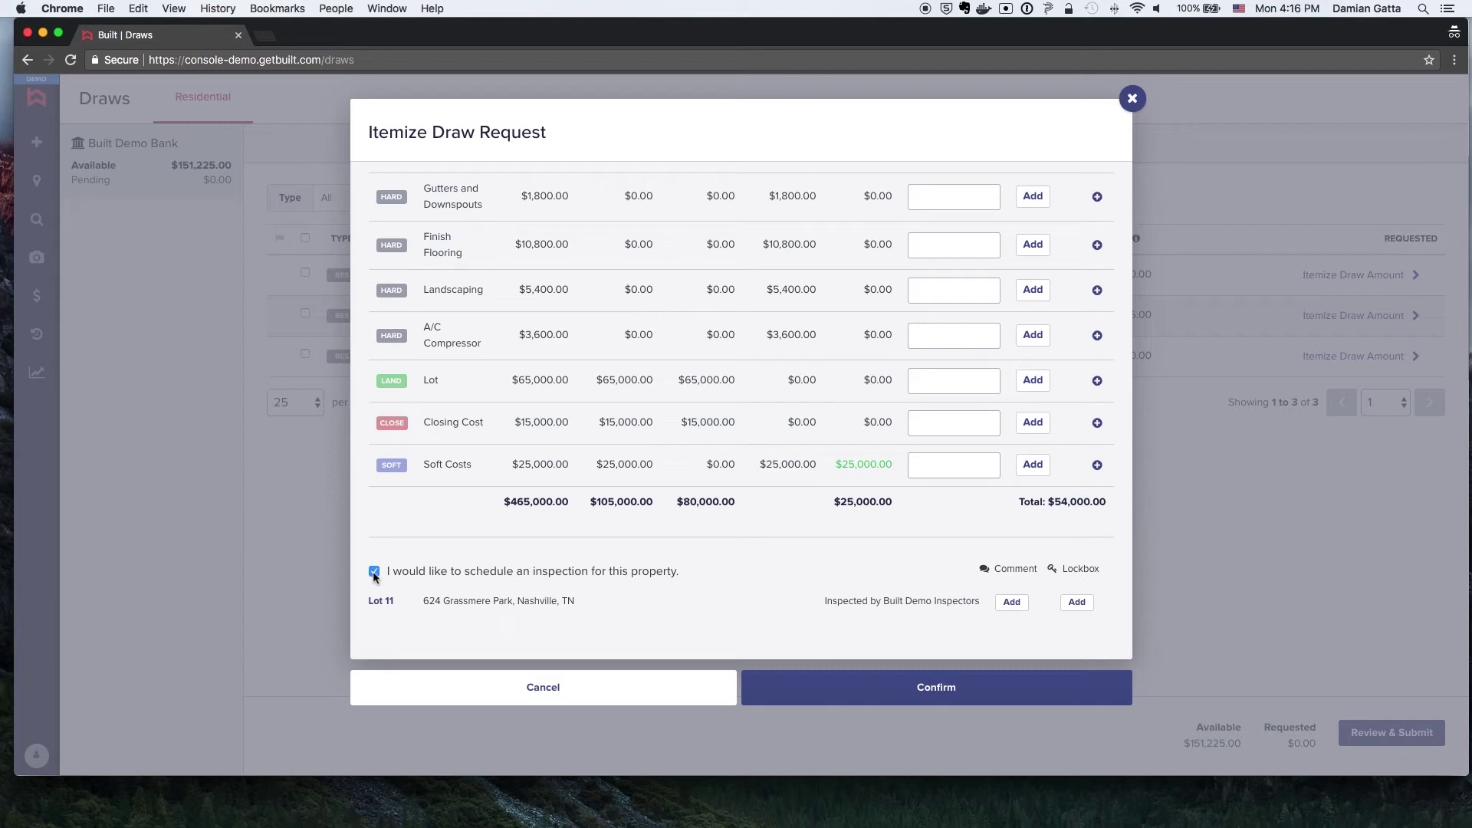
Confirm the $54,000.00 itemized draw, accepting the over-available-funds warning.
{"action": "left_click", "coordinate": [925, 690]}
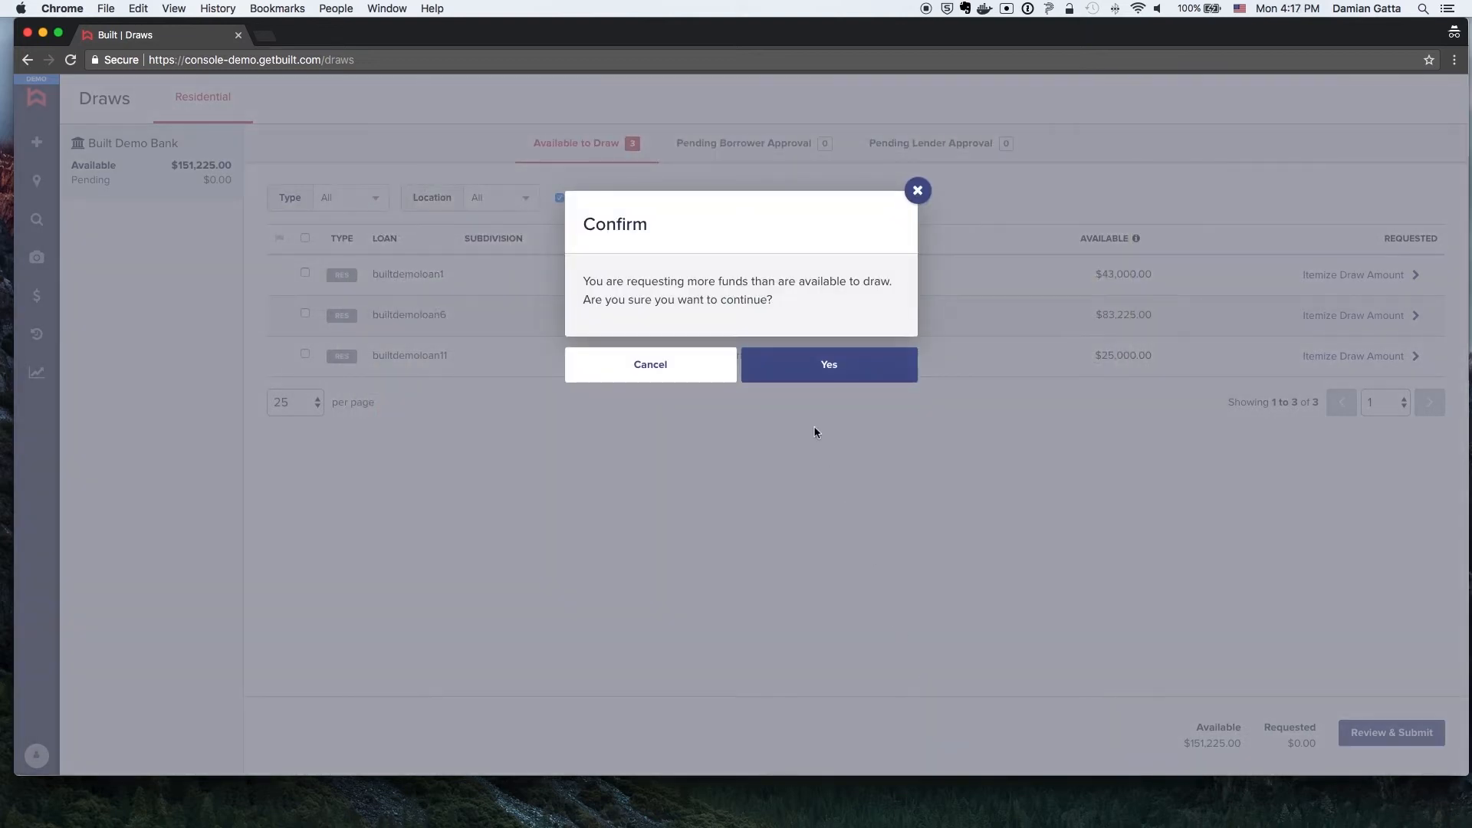
{"action": "left_click", "coordinate": [812, 366]}
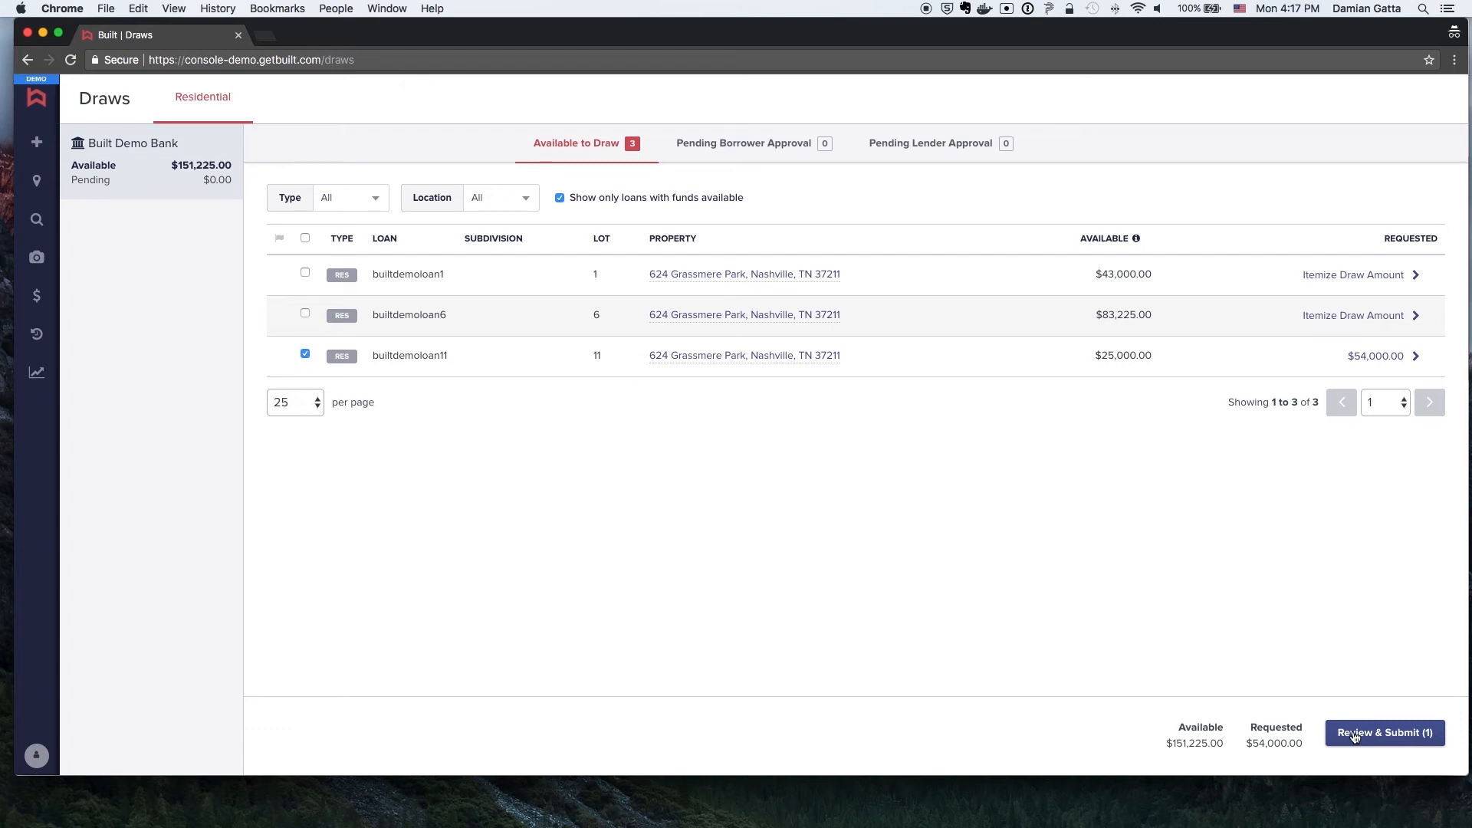
Review, e-sign and submit the $54,000.00 draw request to Built Demo Bank.
{"action": "left_click", "coordinate": [1355, 737]}
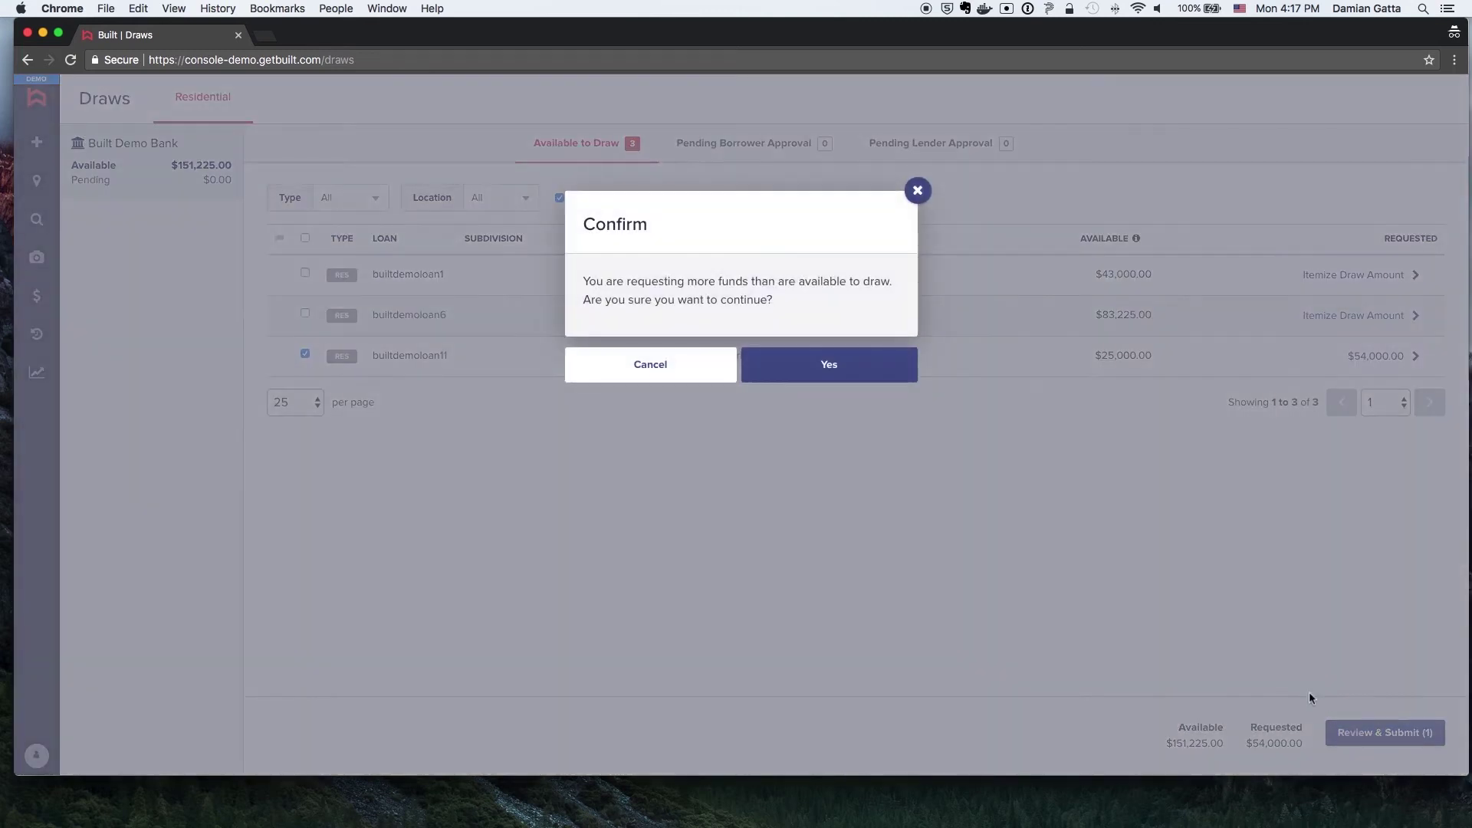
{"action": "left_click", "coordinate": [884, 363]}
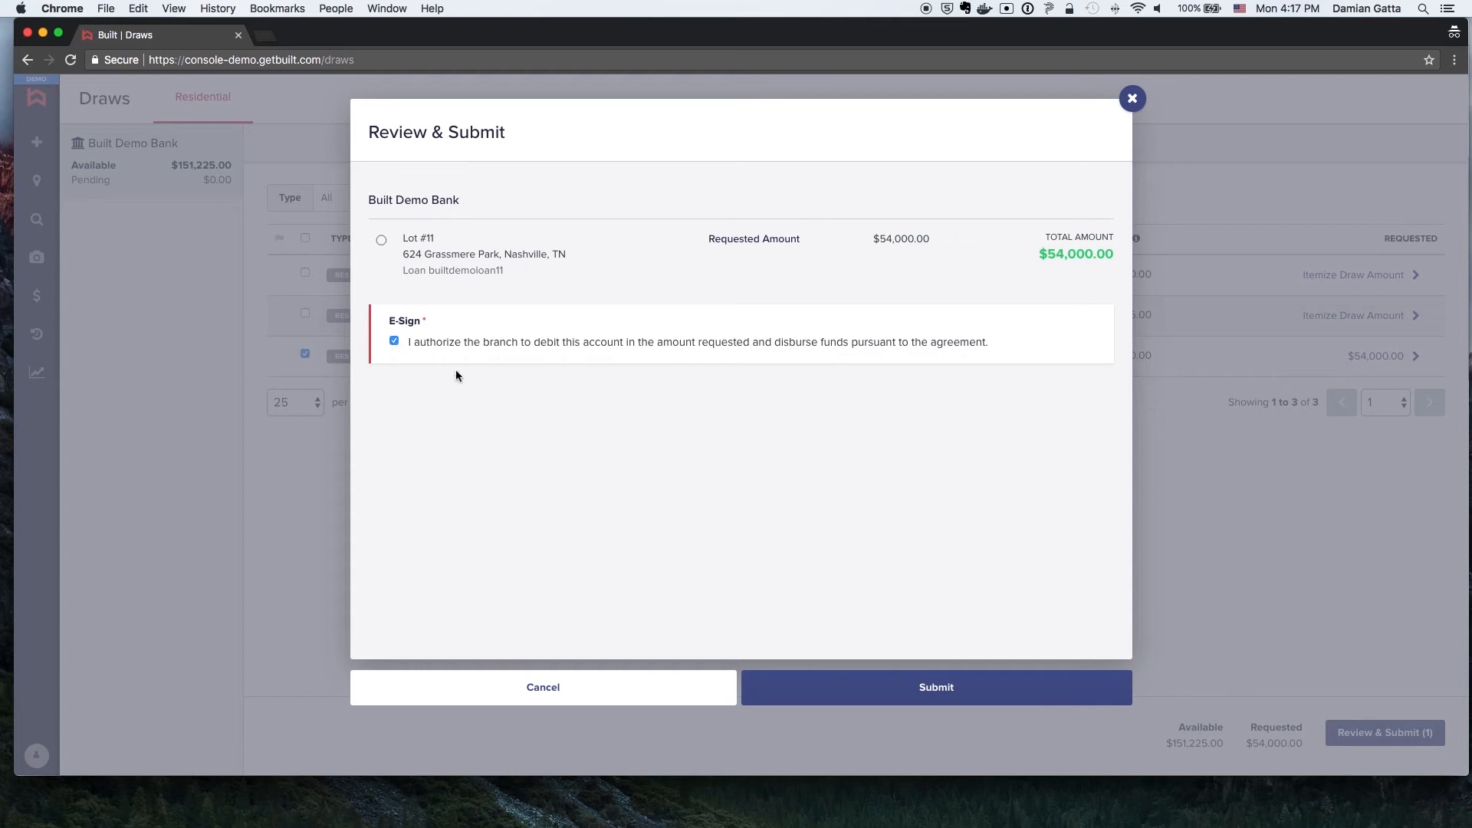
{"action": "left_click", "coordinate": [960, 689]}
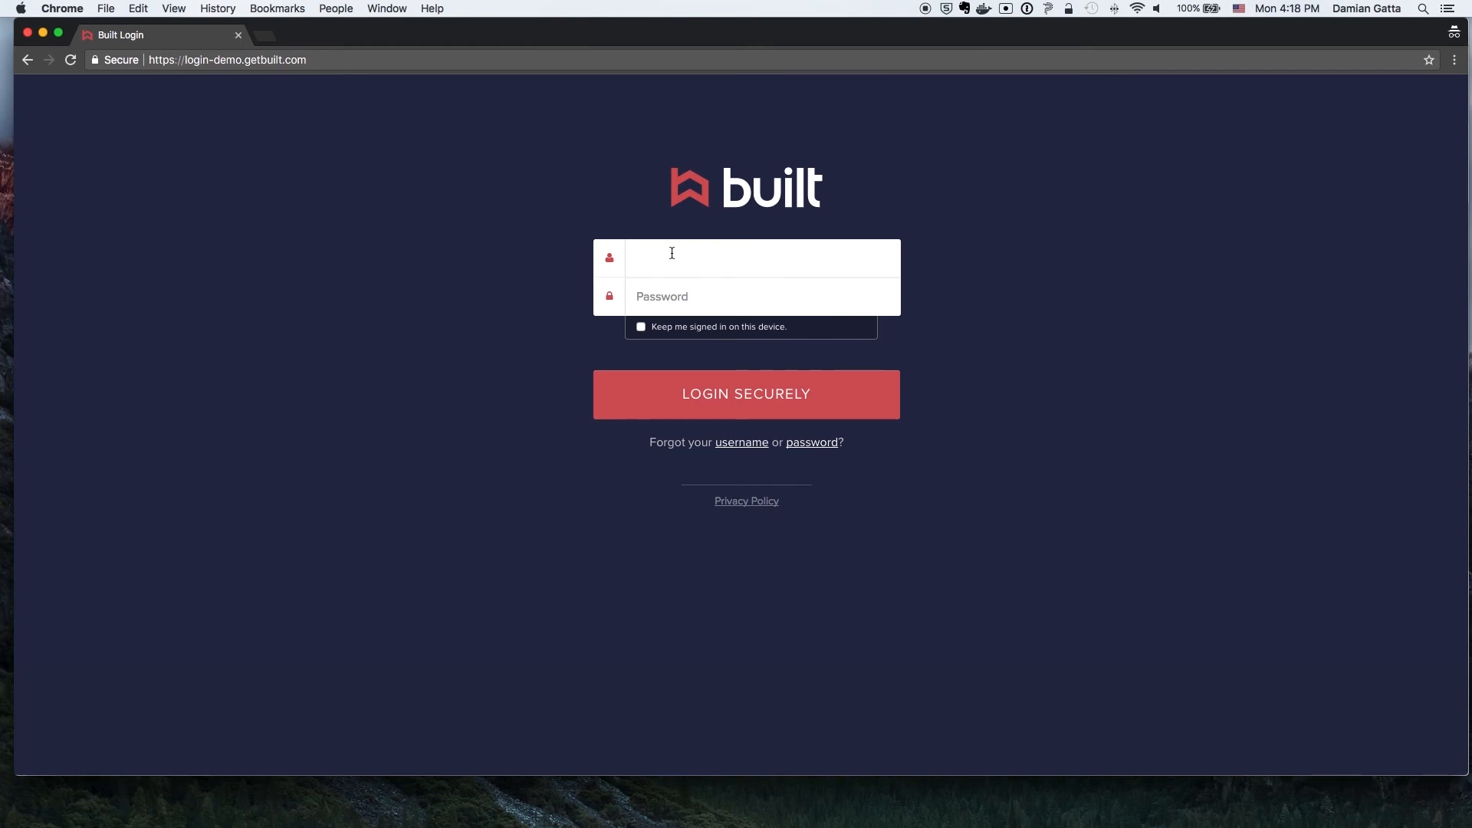
{"action": "type", "text": "built.demo."}
{"action": "type", "text": "branchadmin"}
Sign in to Built as the bank's branch admin.
{"action": "key", "text": "Tab"}
{"action": "type", "text": "••••••"}
{"action": "key", "text": "Return"}
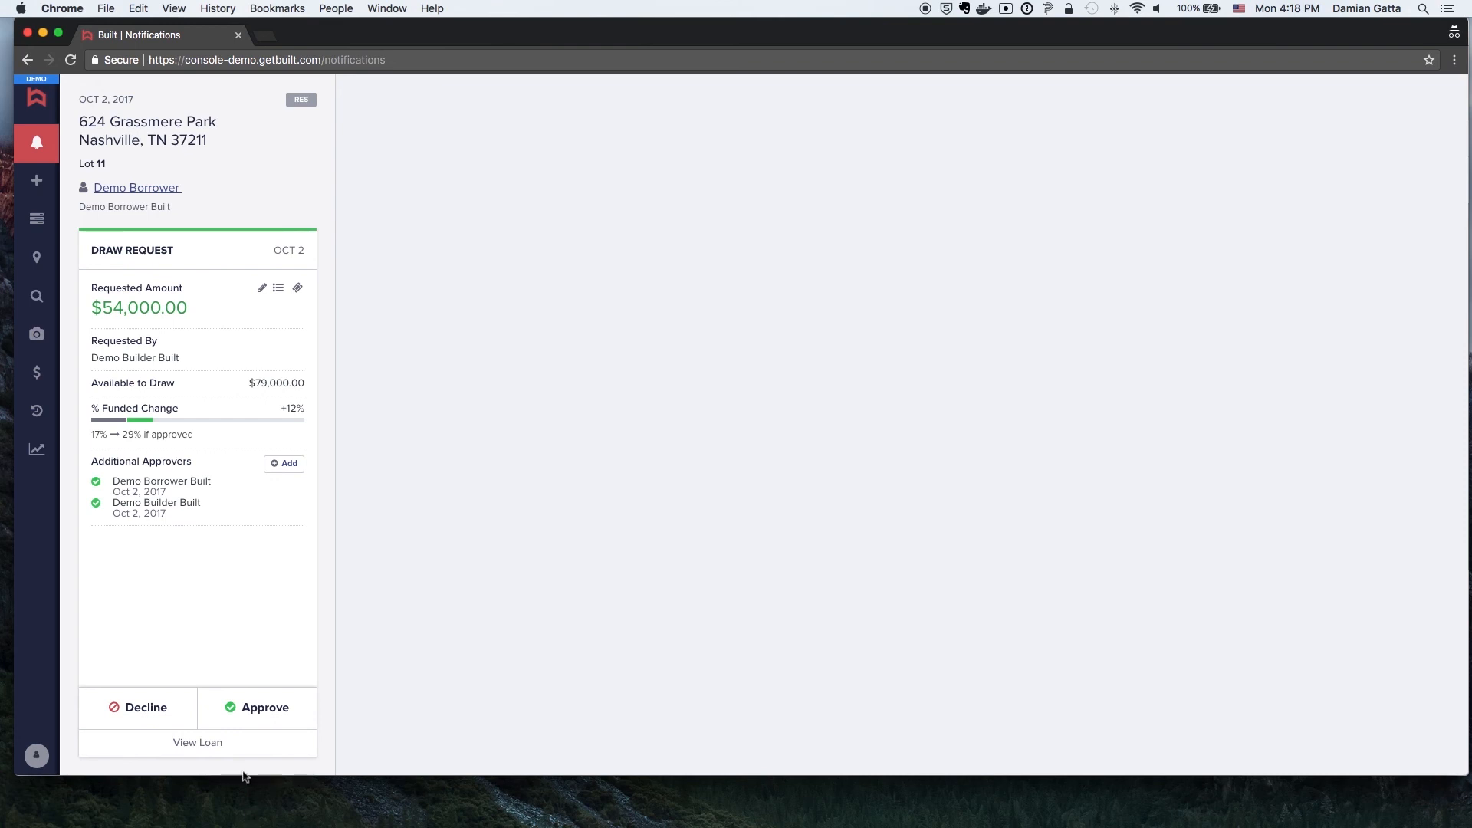
Approve the $54,000.00 Lot 11 draw request with full disbursement.
{"action": "left_click", "coordinate": [255, 707]}
{"action": "left_click", "coordinate": [888, 687]}
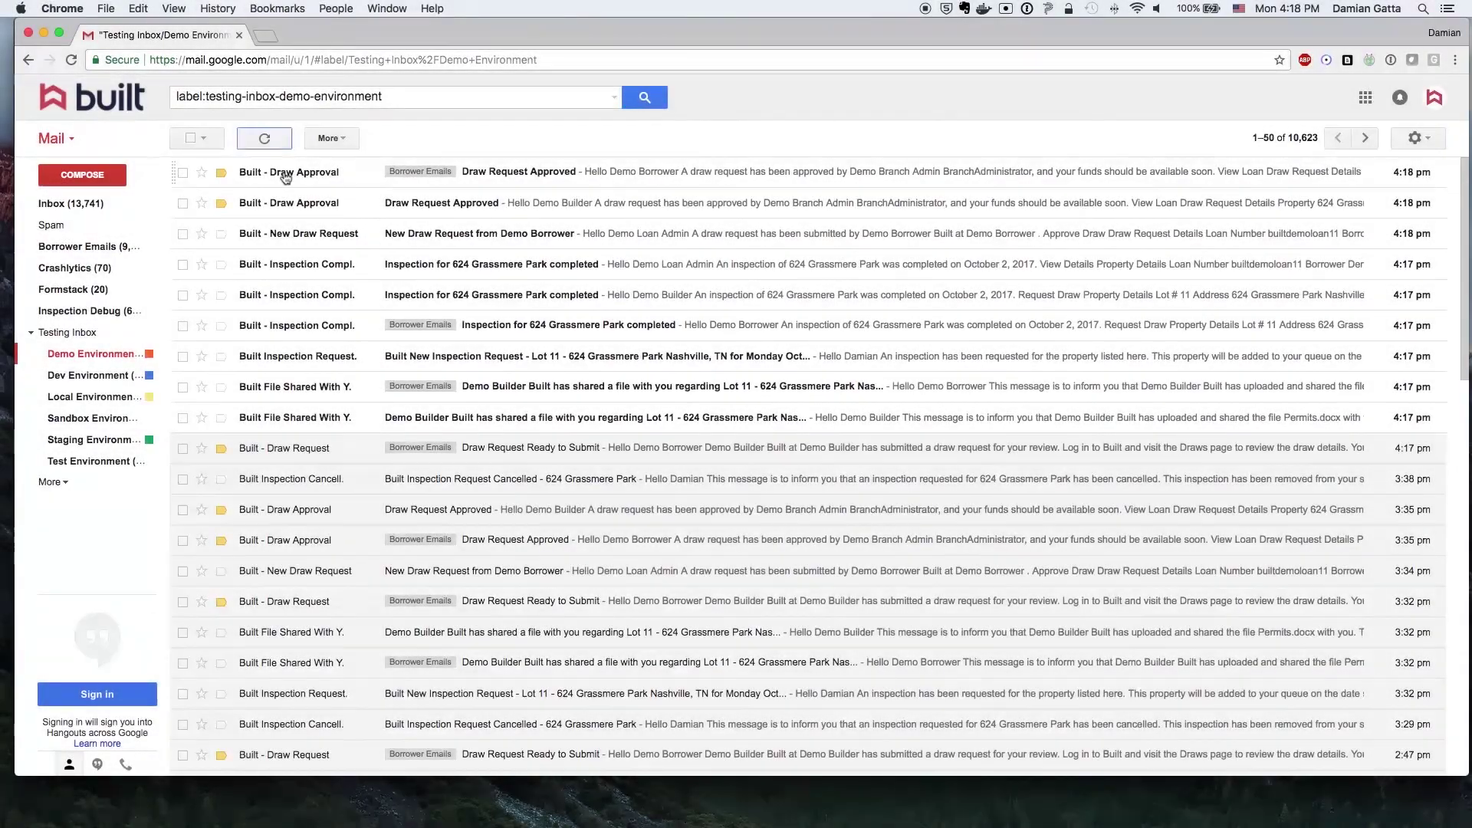
{"action": "left_click", "coordinate": [288, 171]}
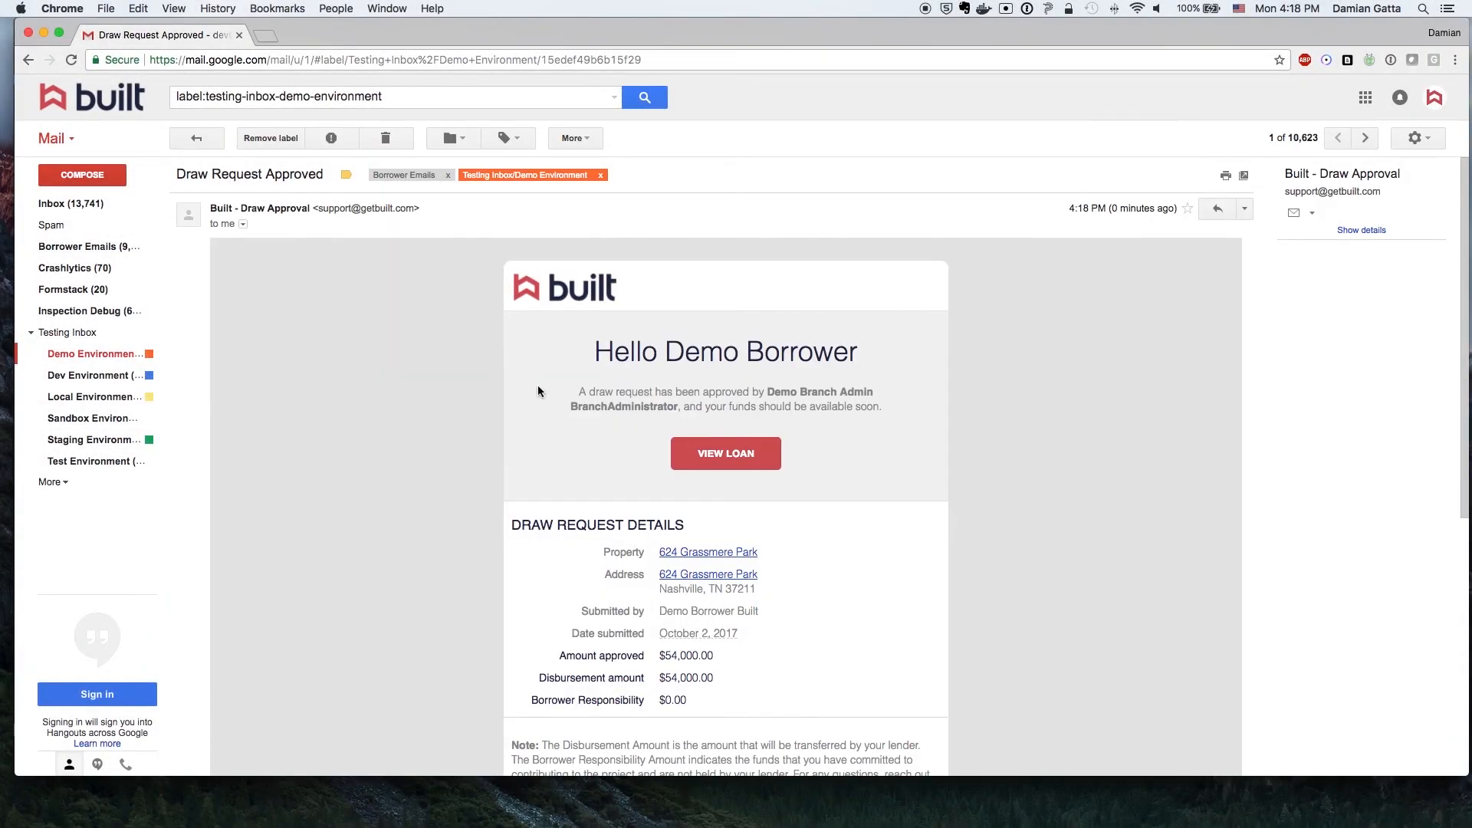
{"action": "scroll", "coordinate": [538, 392], "scroll_direction": "down", "scroll_amount": 3}
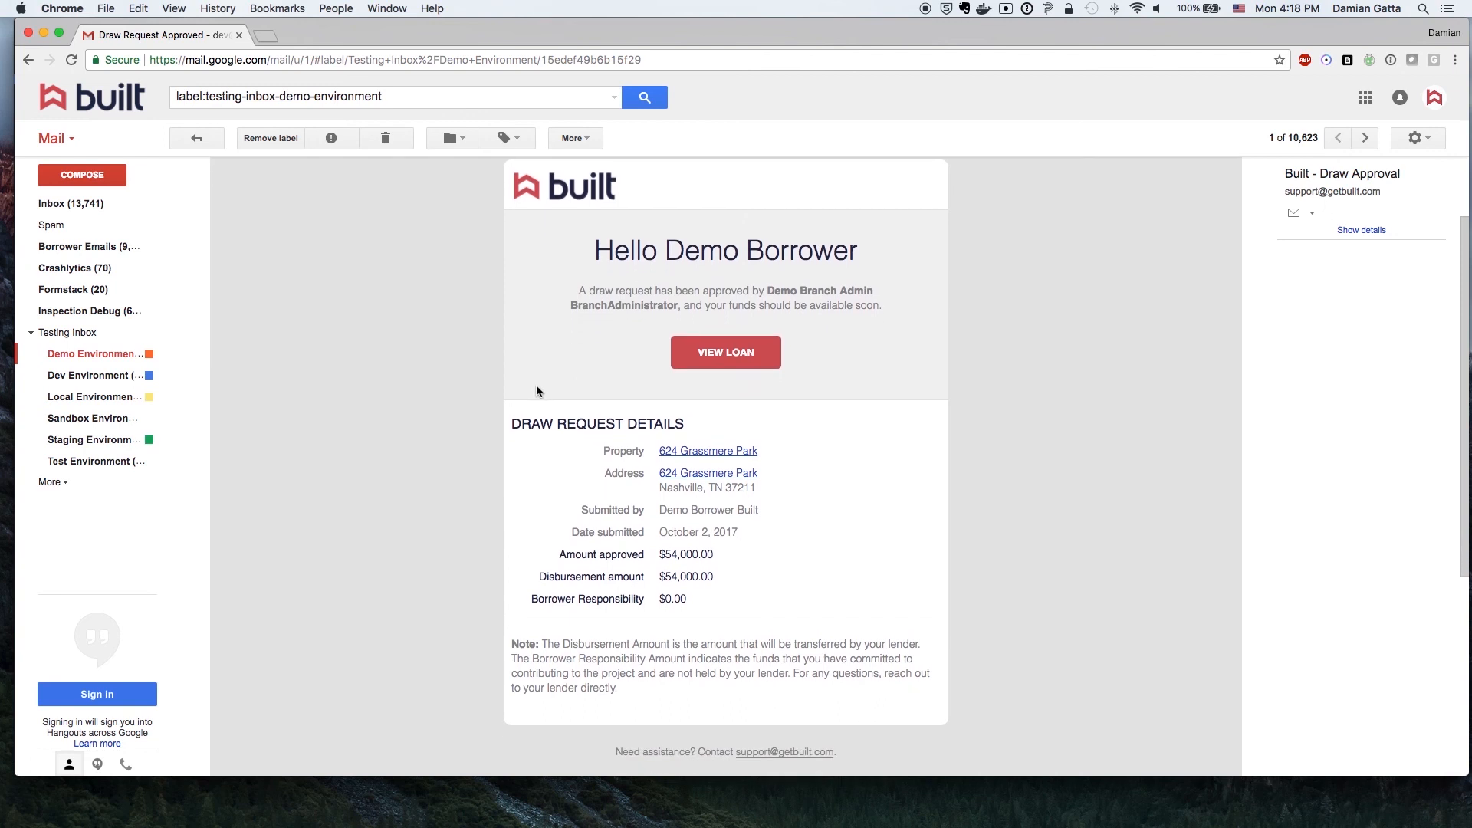